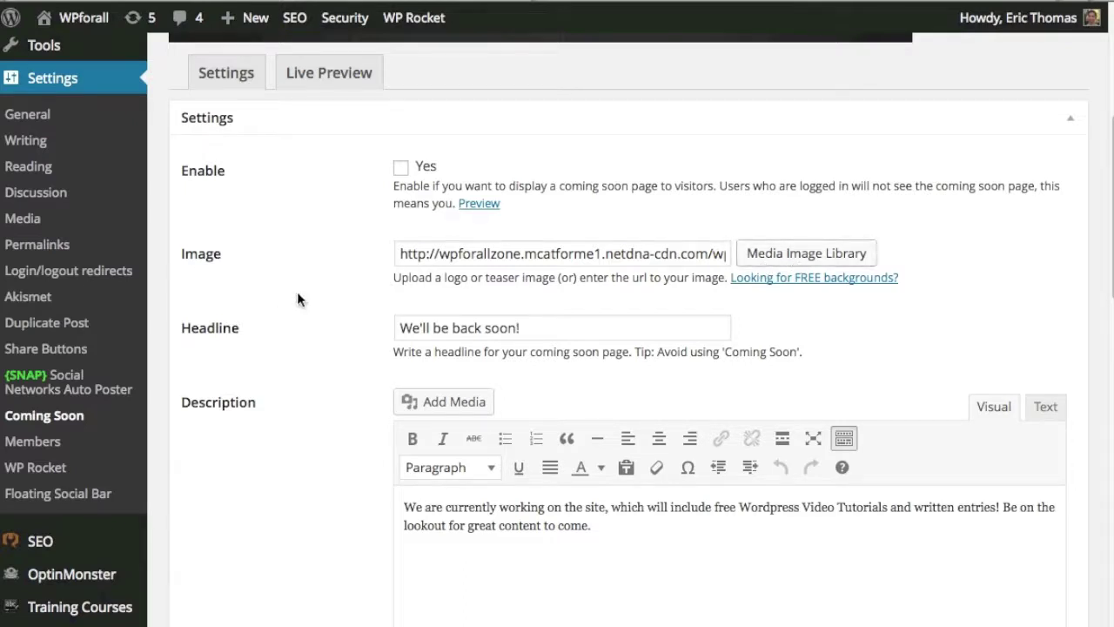
# Step: Examine the Enable, Image, Headline and Description settings of the coming soon page
pyautogui.scroll(-1, 343, 322)
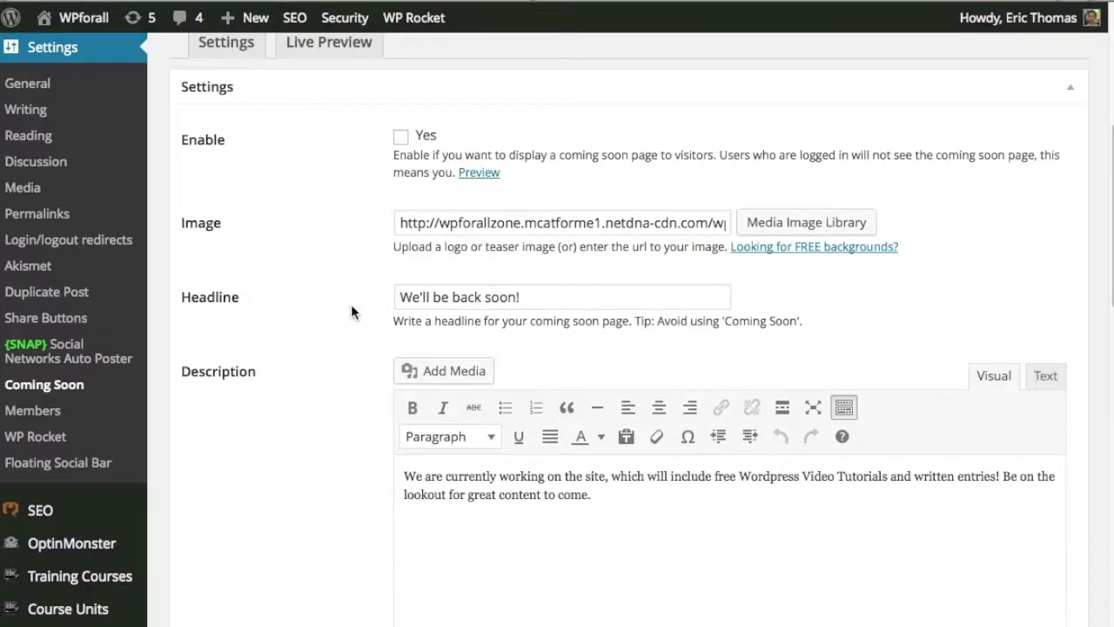
pyautogui.scroll(-3, 351, 303)
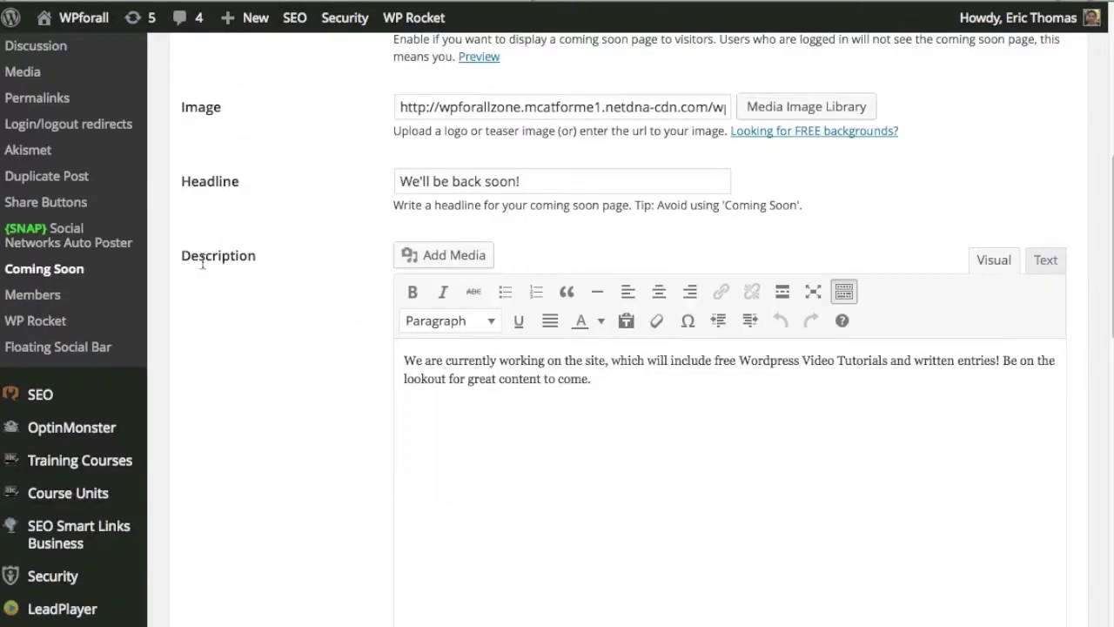
pyautogui.tripleClick(438, 184)
pyautogui.click(347, 261)
pyautogui.tripleClick(463, 182)
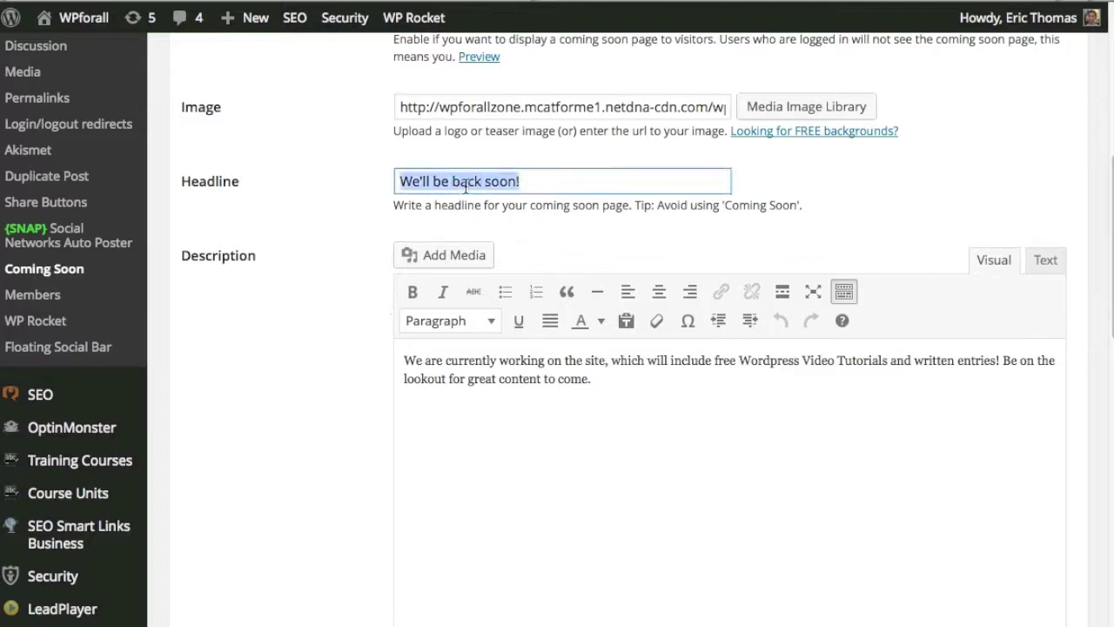
pyautogui.click(376, 217)
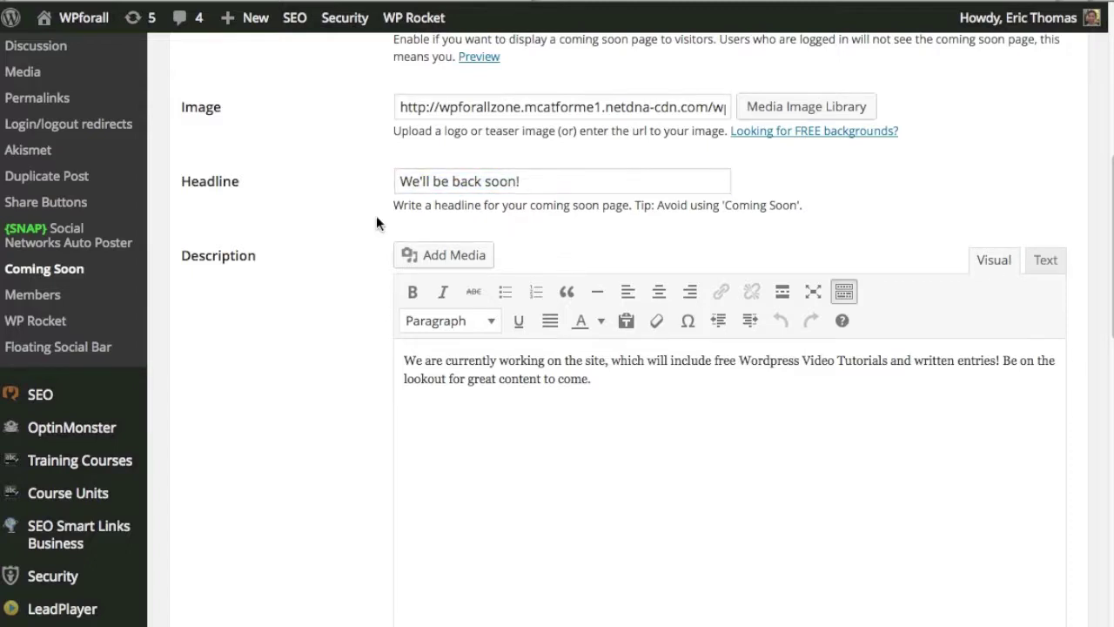
# Step: Choose FeedBurner as the mailing list for the coming soon page
pyautogui.scroll(-2, 375, 215)
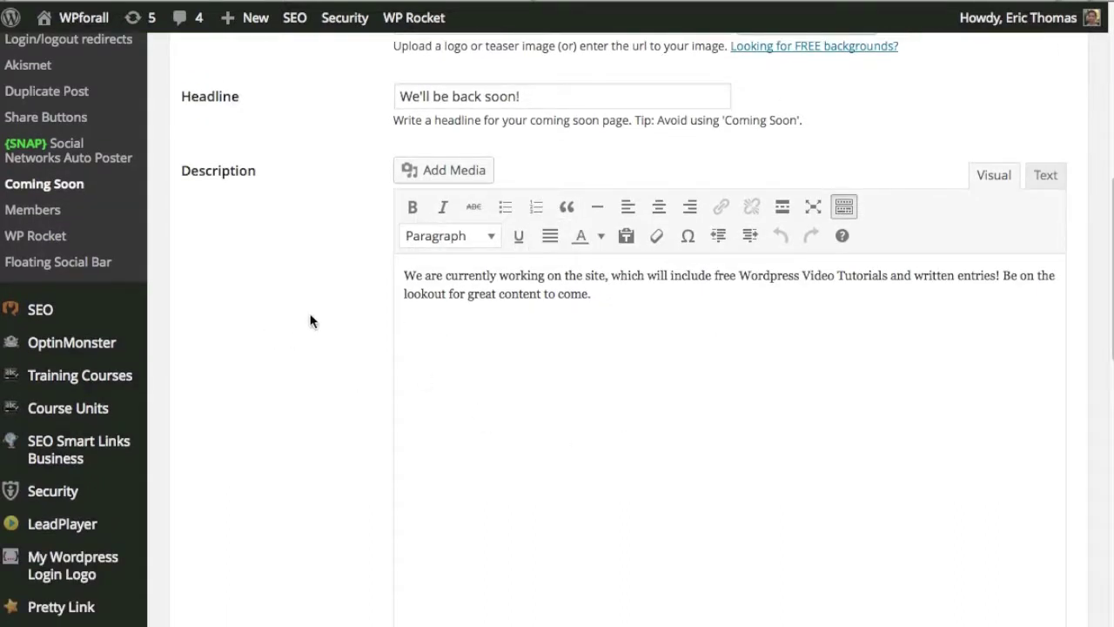
pyautogui.scroll(-6, 273, 298)
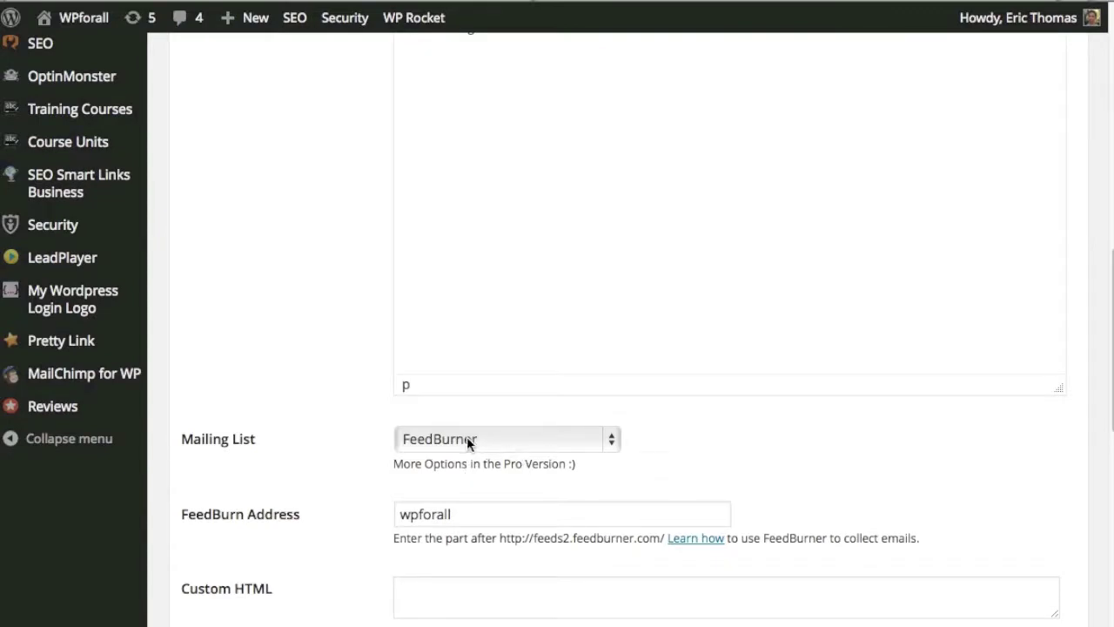
pyautogui.click(612, 445)
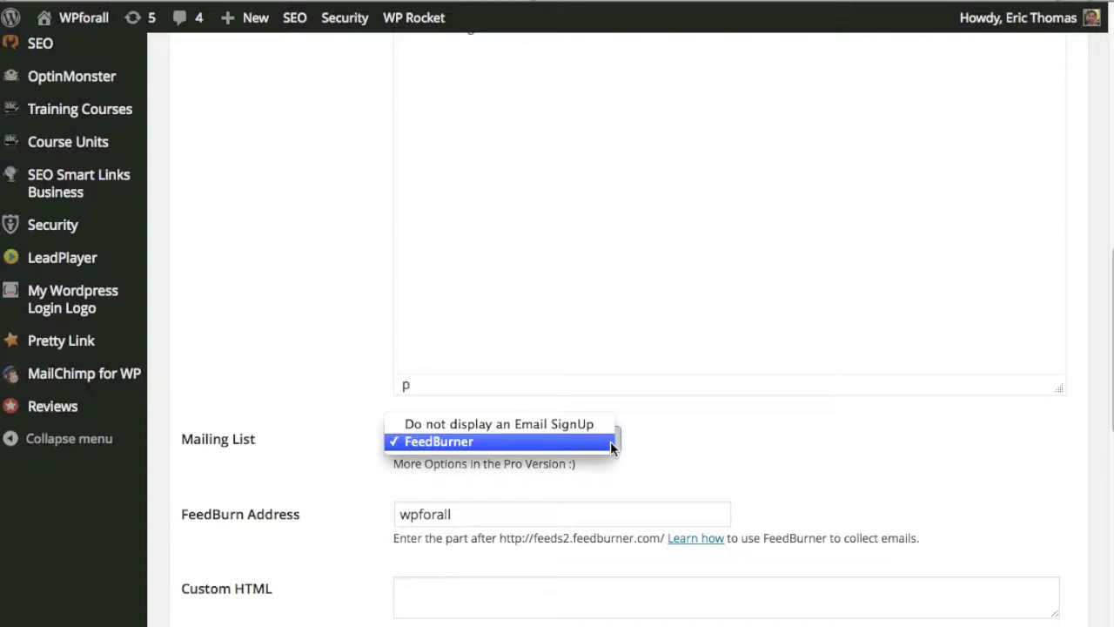
pyautogui.click(609, 443)
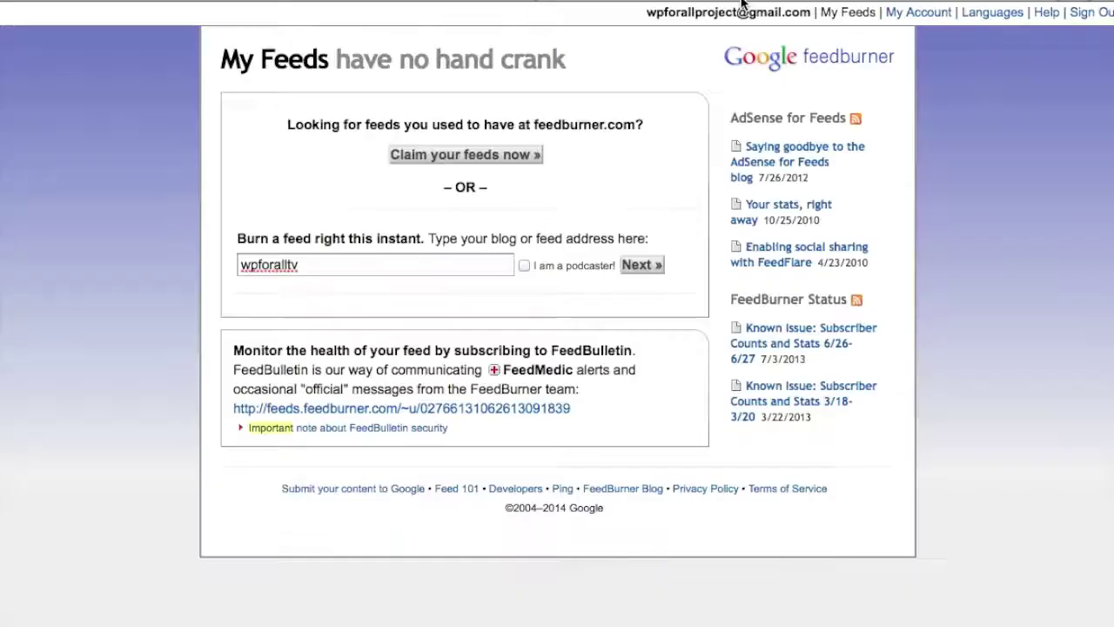
# Step: Switch to FeedBurner and submit wpforalltv.com/feed as the blog feed address to burn
pyautogui.doubleClick(431, 267)
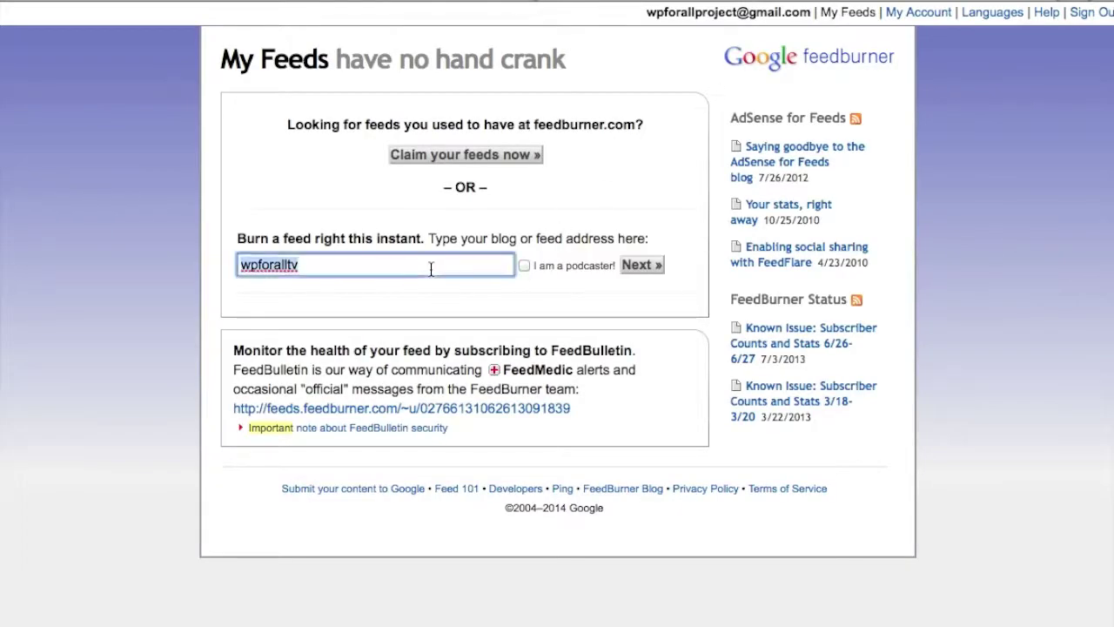
pyautogui.write('wpforallt')
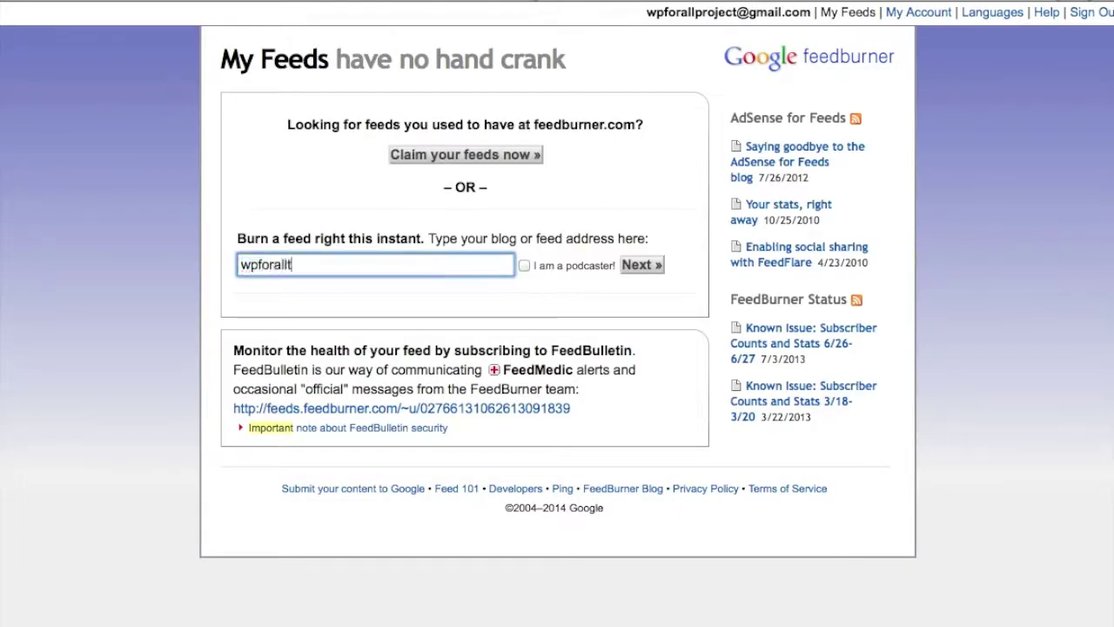
pyautogui.write('v.com/')
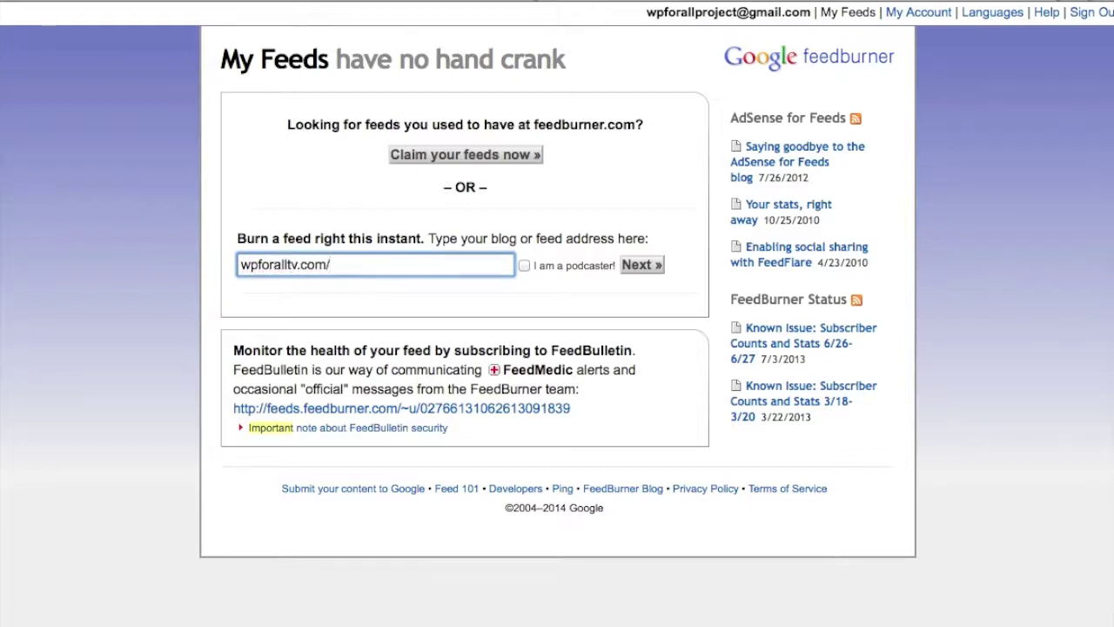
pyautogui.write('feed')
pyautogui.click(577, 276)
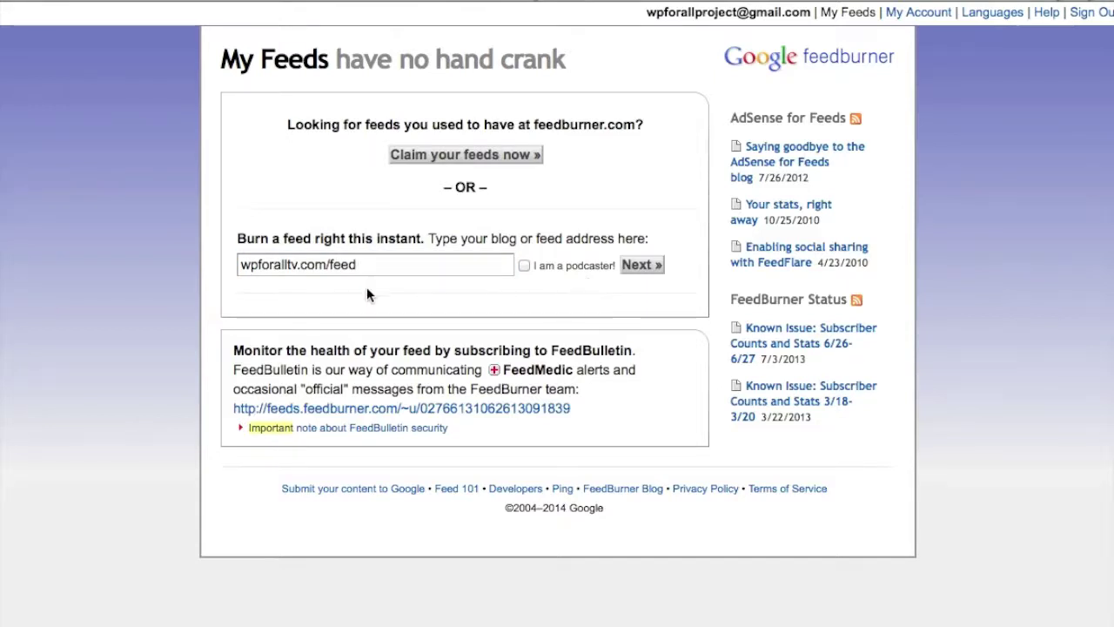
pyautogui.click(310, 272)
pyautogui.click(538, 300)
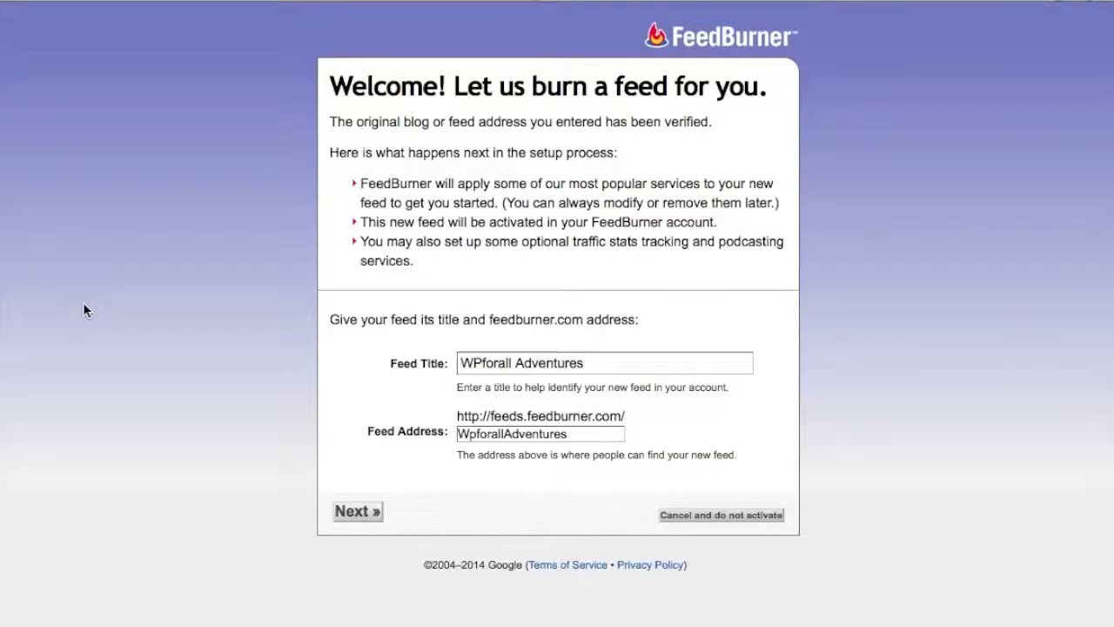
# Step: Copy the feed address WpforallAdventures and activate the new feed under its suggested title
pyautogui.doubleClick(502, 435)
pyautogui.hotkey('ctrl', 'c')
pyautogui.click(886, 418)
pyautogui.click(358, 511)
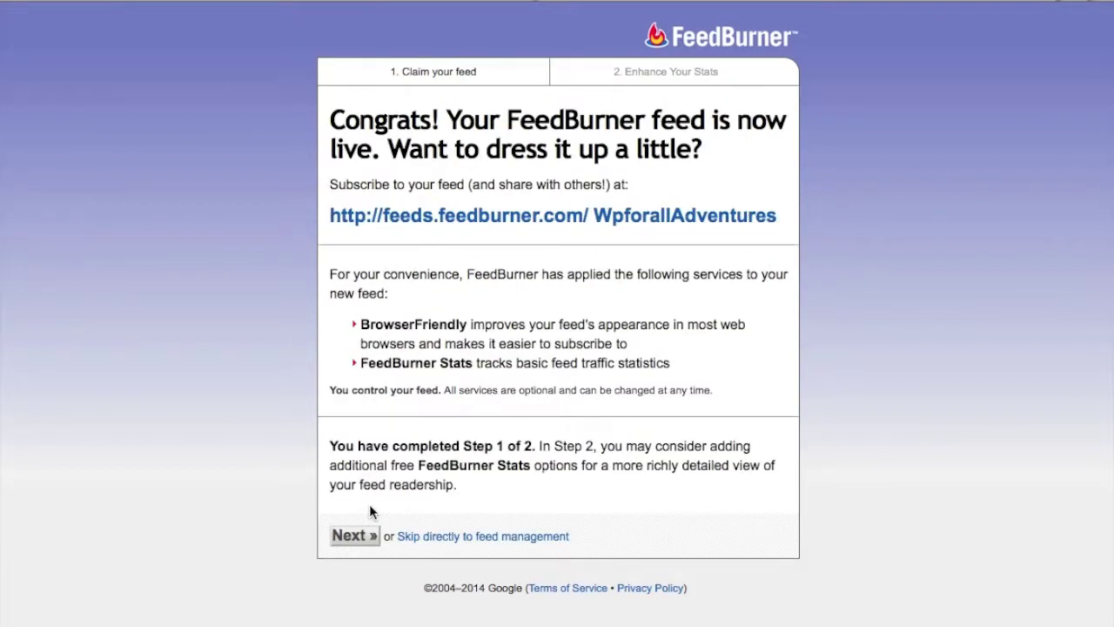
# Step: Skip directly to feed management and activate the Email Subscriptions service for the feed
pyautogui.click(463, 538)
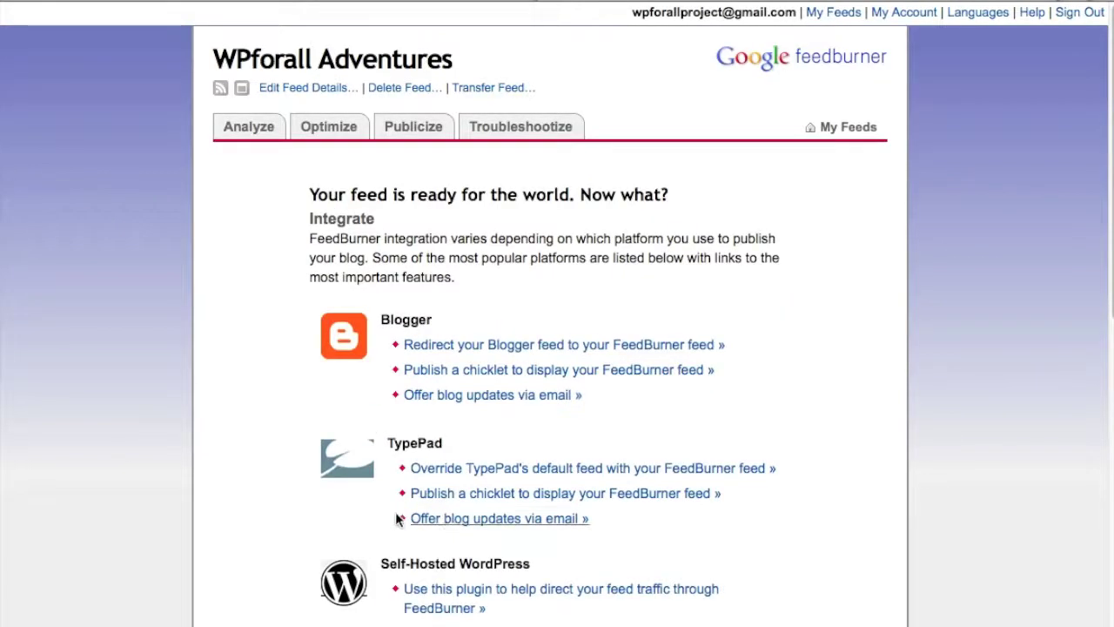
pyautogui.click(407, 143)
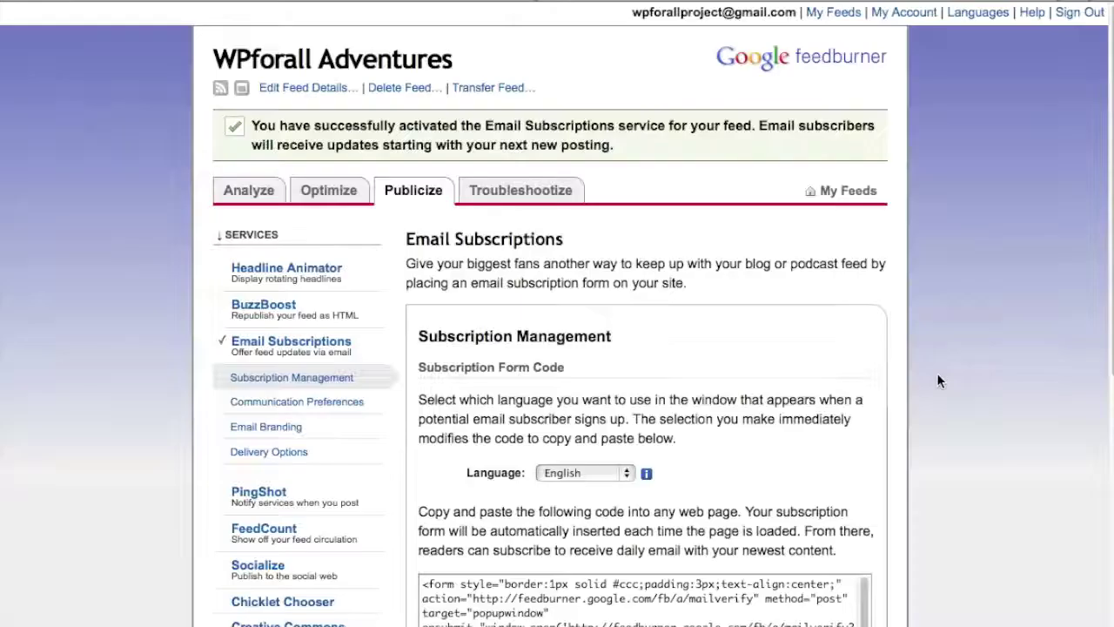
pyautogui.scroll(-3, 974, 383)
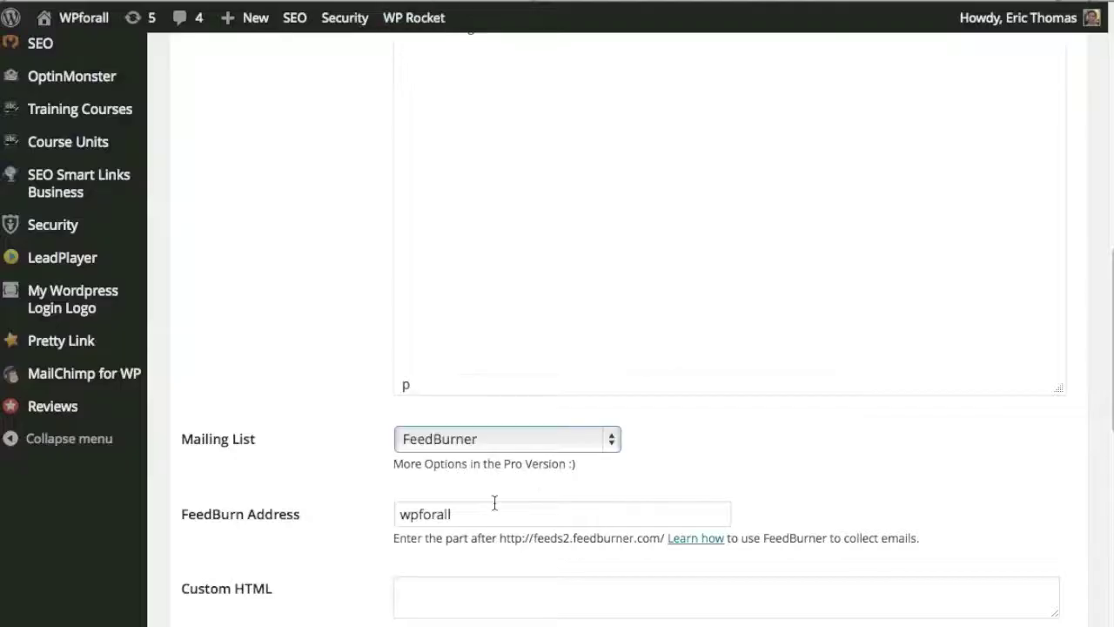
# Step: Back in WordPress, replace the FeedBurn address in the coming soon settings with WpforallAdventures
pyautogui.click(495, 507)
pyautogui.hotkey('ctrl', 'a')
pyautogui.hotkey('ctrl', 'v')
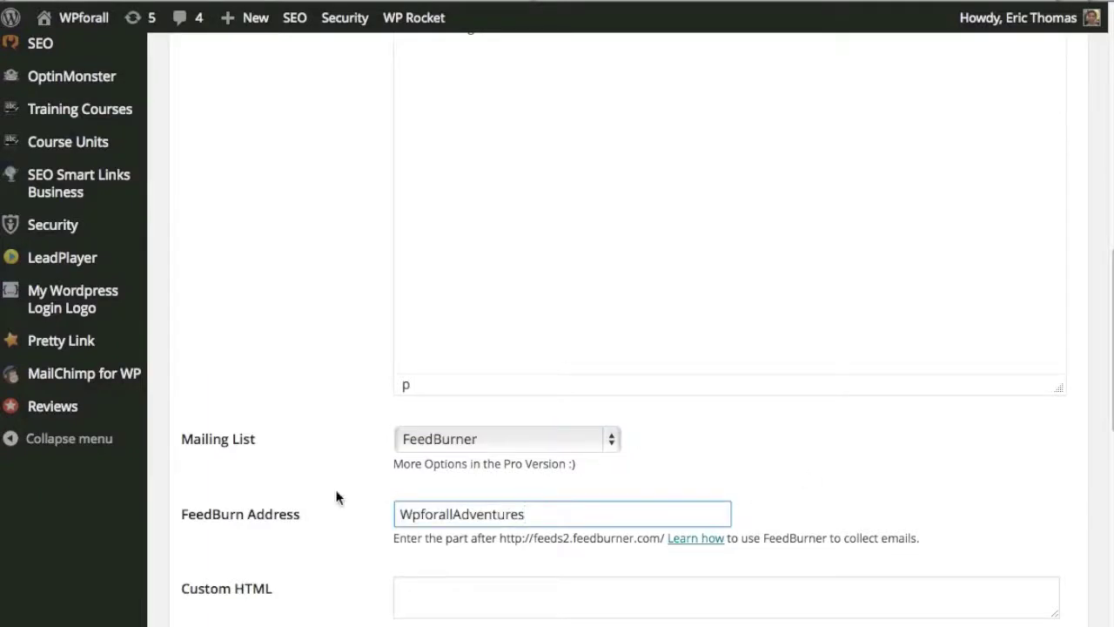
pyautogui.click(353, 552)
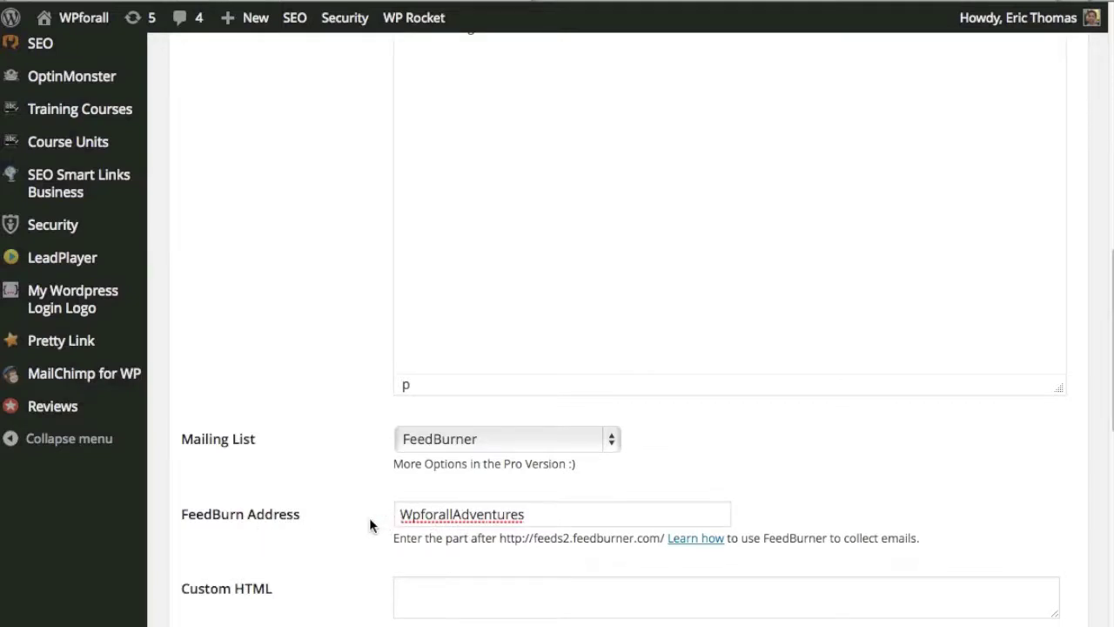
pyautogui.scroll(-1, 369, 517)
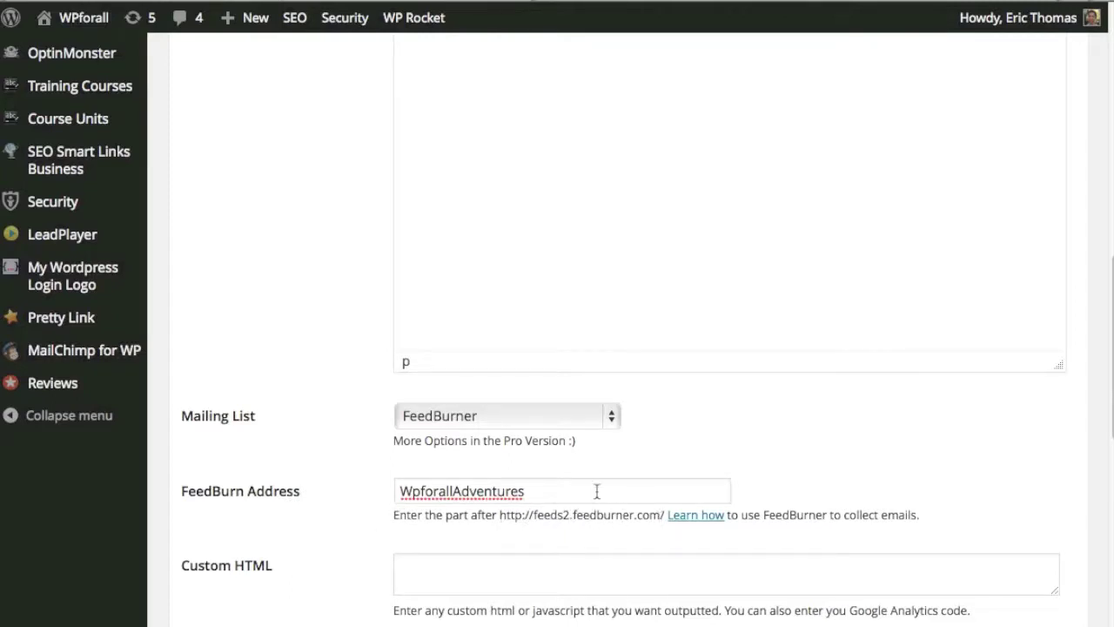
pyautogui.moveTo(401, 491); pyautogui.dragTo(527, 491)
pyautogui.click(332, 493)
# Step: Look through the remaining custom HTML and style options, then save the coming soon settings
pyautogui.scroll(-5, 356, 520)
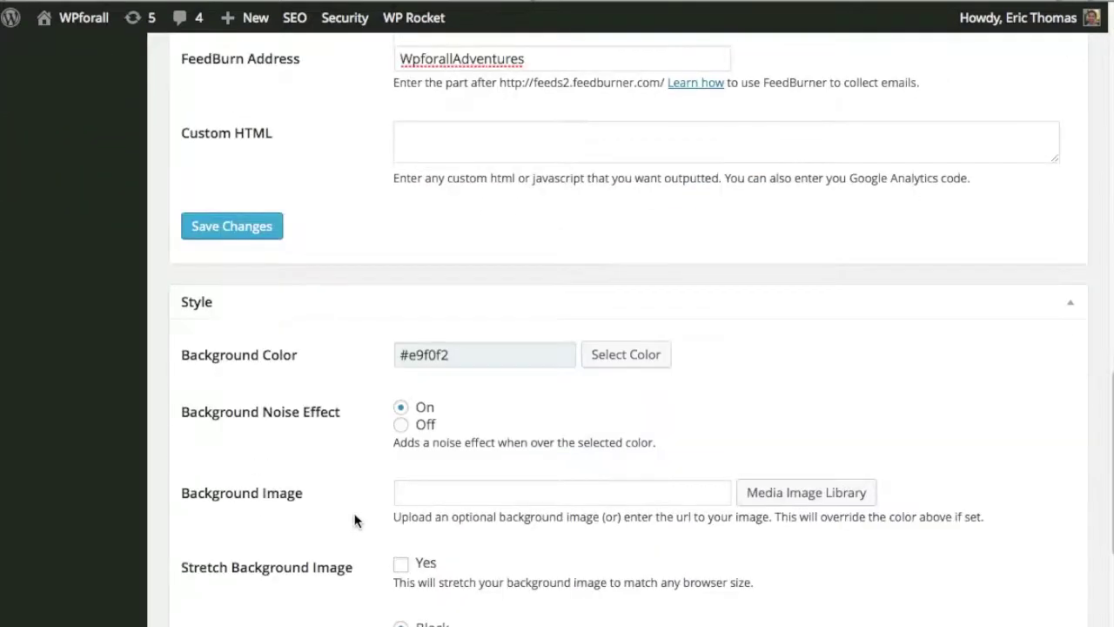
pyautogui.scroll(-1, 356, 521)
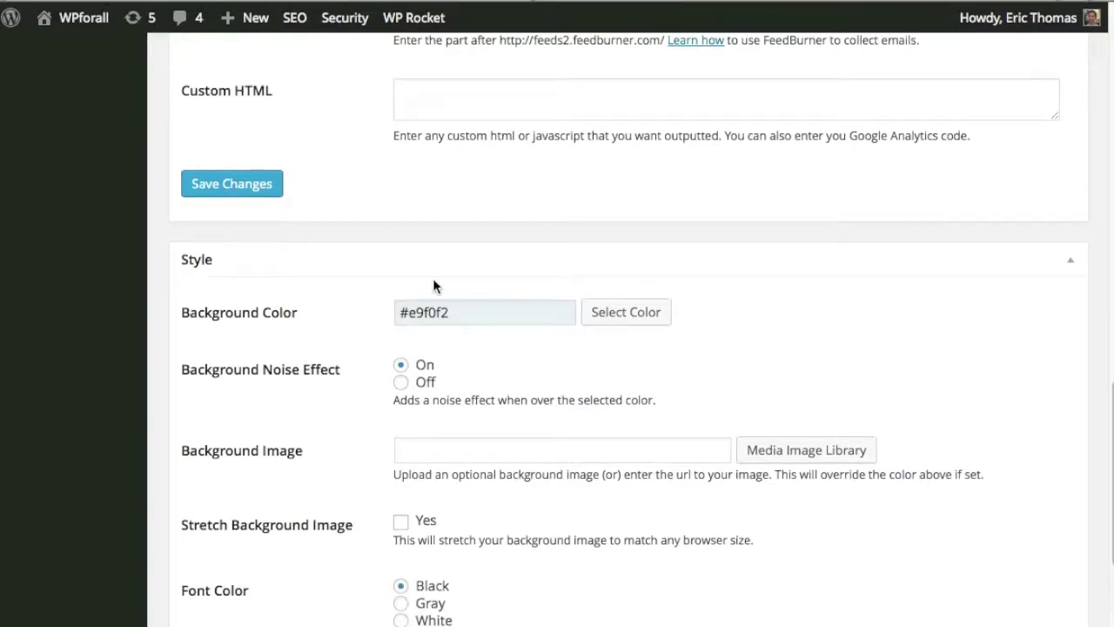
pyautogui.scroll(-1, 343, 396)
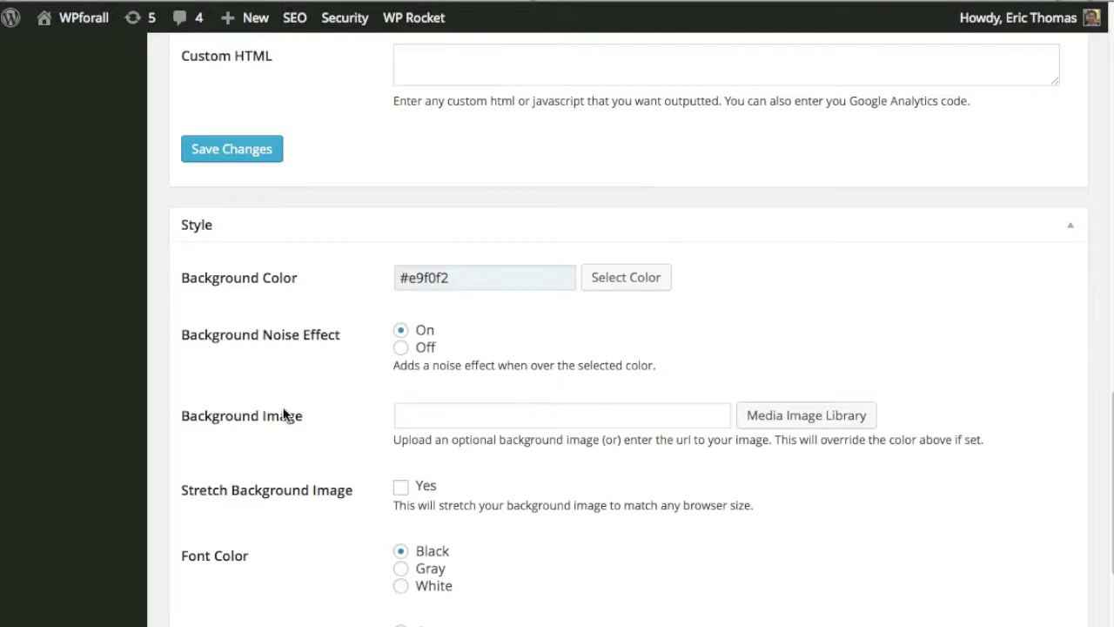
pyautogui.scroll(-10, 282, 415)
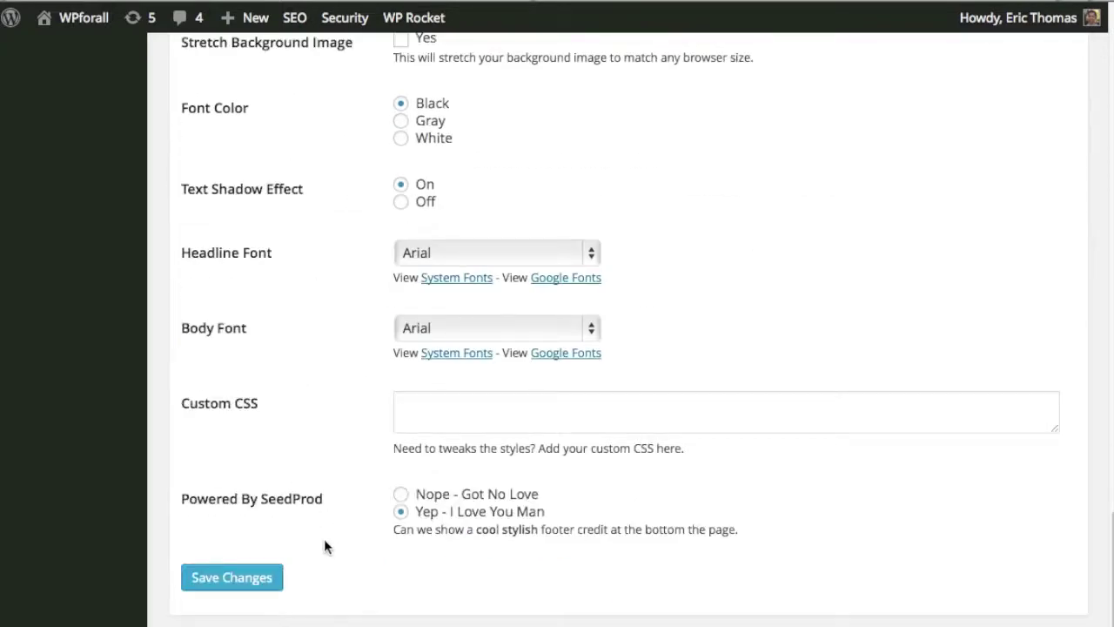
pyautogui.click(267, 579)
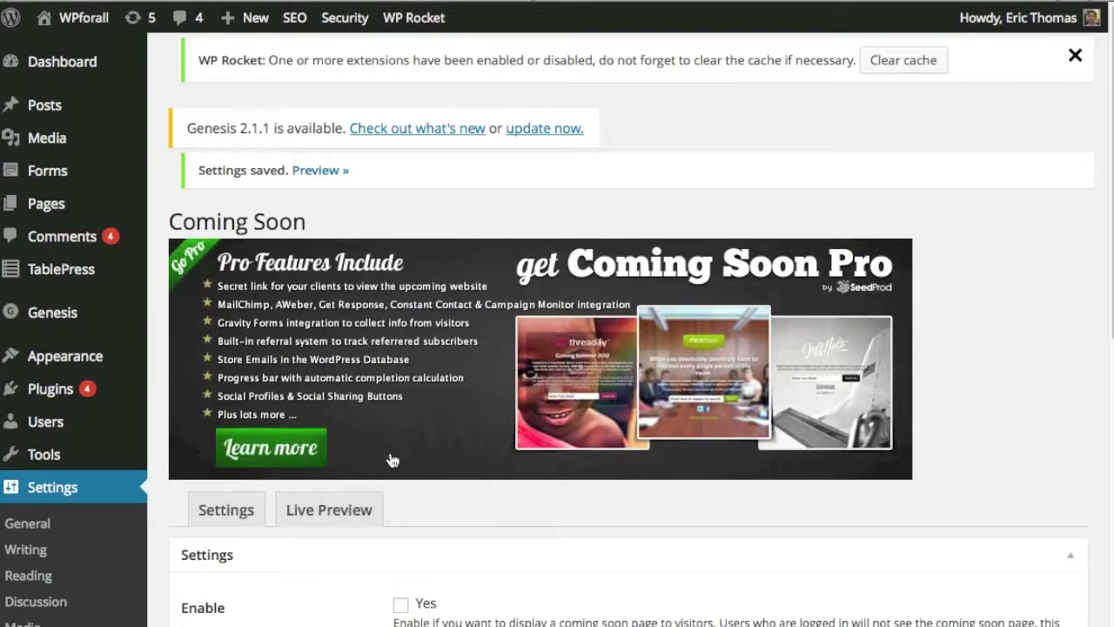
# Step: Open the live preview of the coming soon page and check its headline, description and email signup field
pyautogui.rightClick(347, 503)
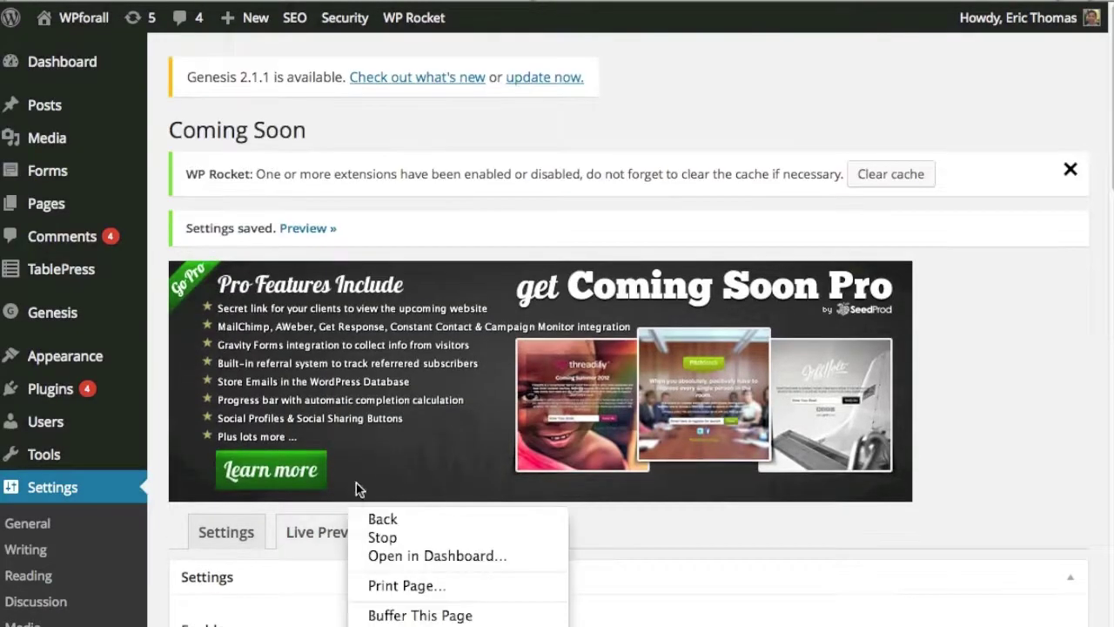
pyautogui.click(329, 528)
pyautogui.click(330, 534)
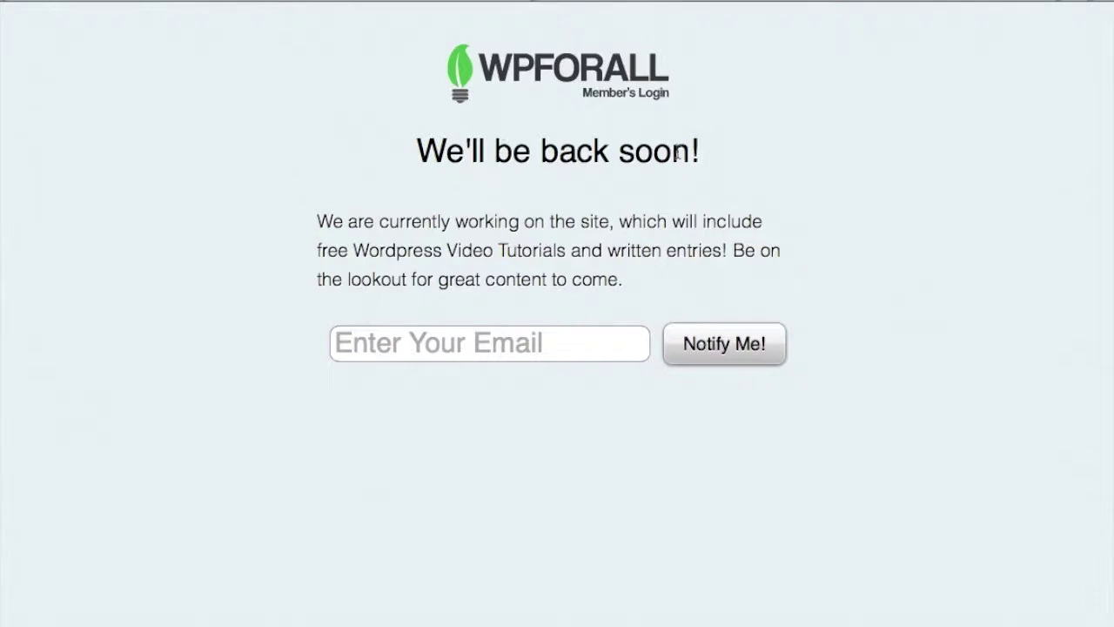
pyautogui.click(401, 360)
pyautogui.click(807, 415)
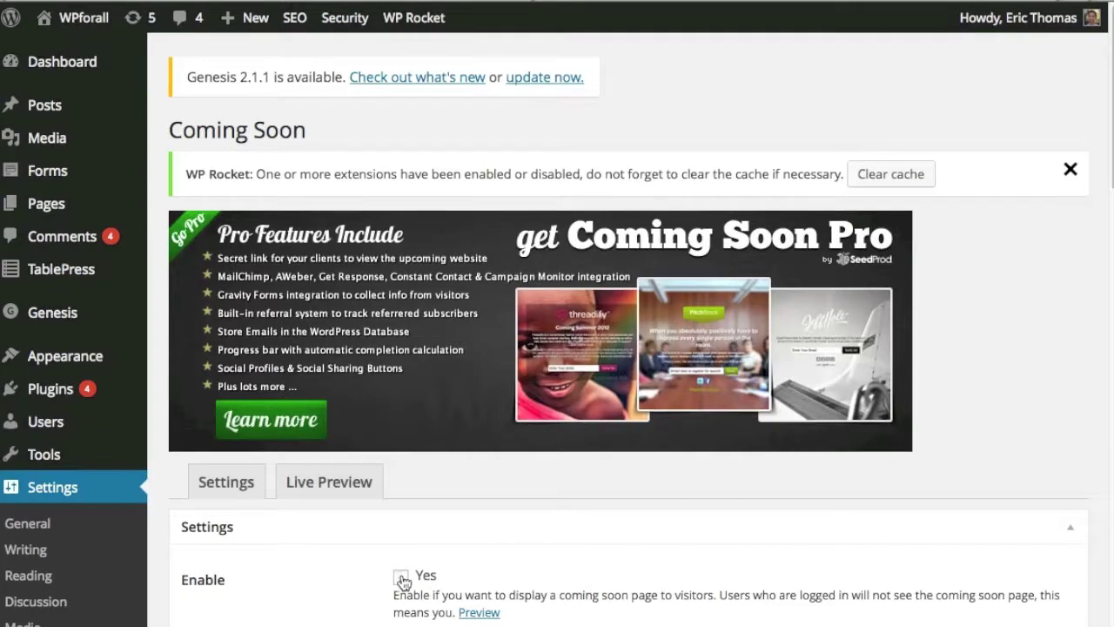
# Step: Enable the coming soon page for visitors and save the settings
pyautogui.click(402, 577)
pyautogui.scroll(-20, 315, 567)
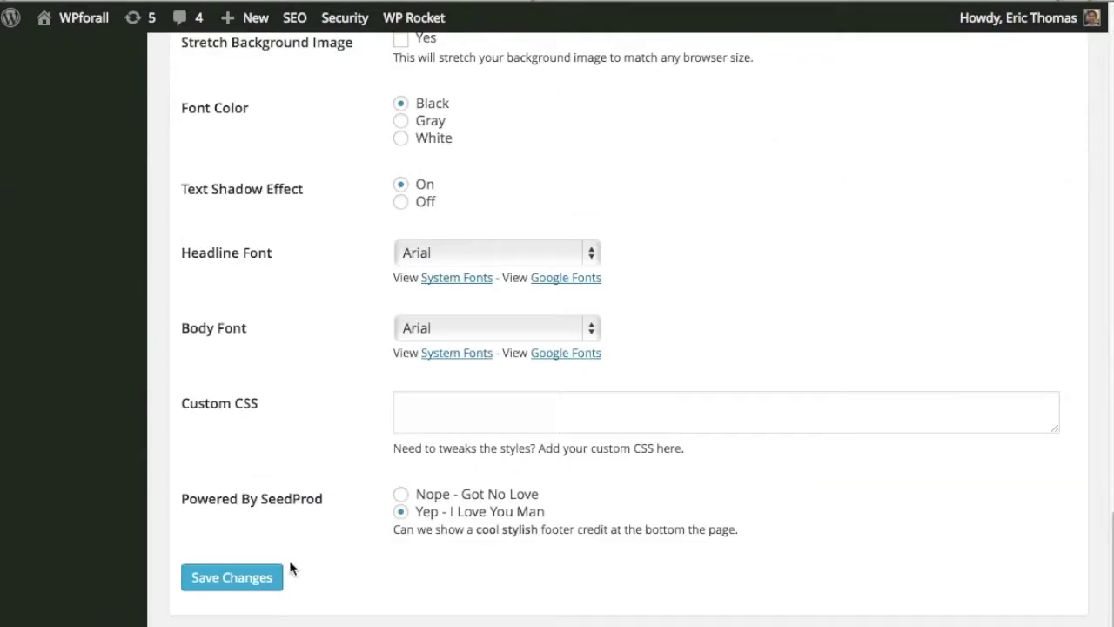
pyautogui.click(271, 577)
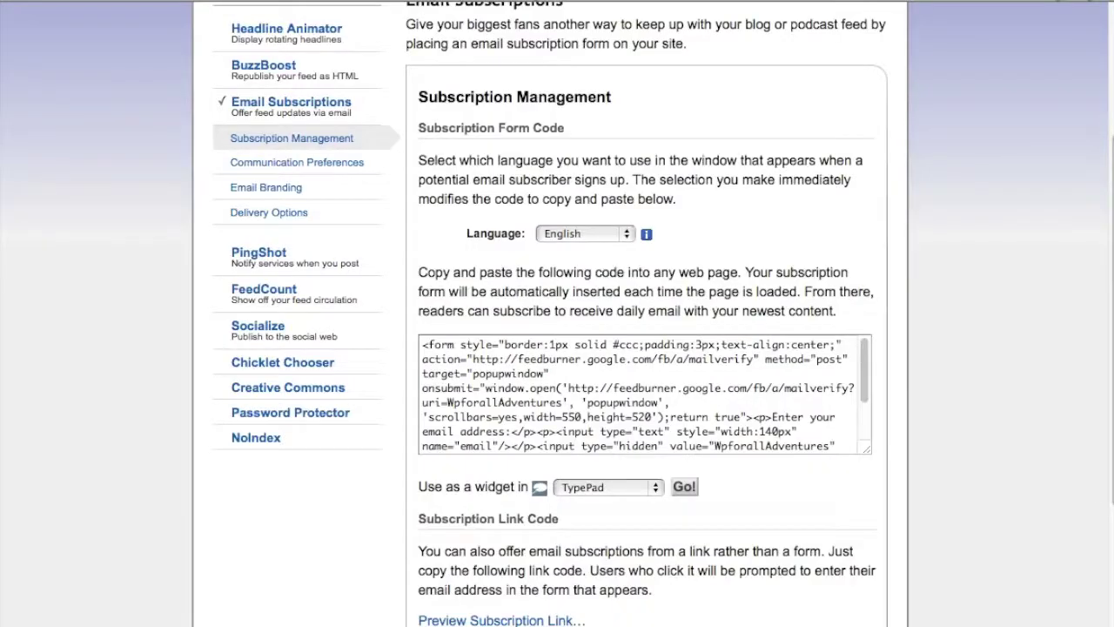
# Step: Visit wpforalltv.com in the browser that has the FeedBurner page open
pyautogui.write('wpforalltv.com')
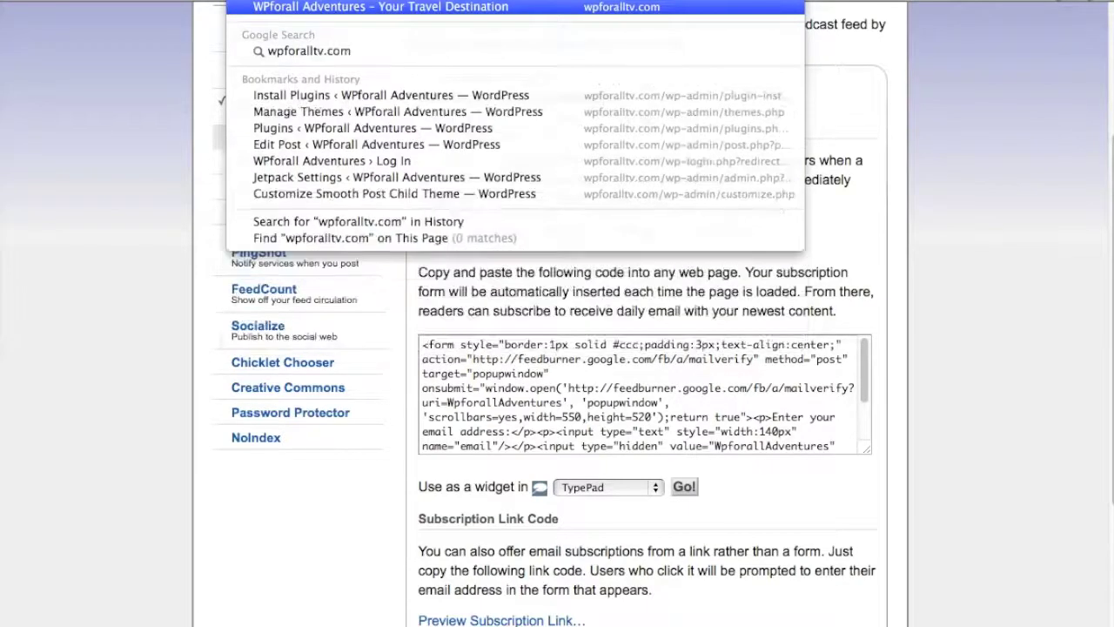
pyautogui.press('Return')
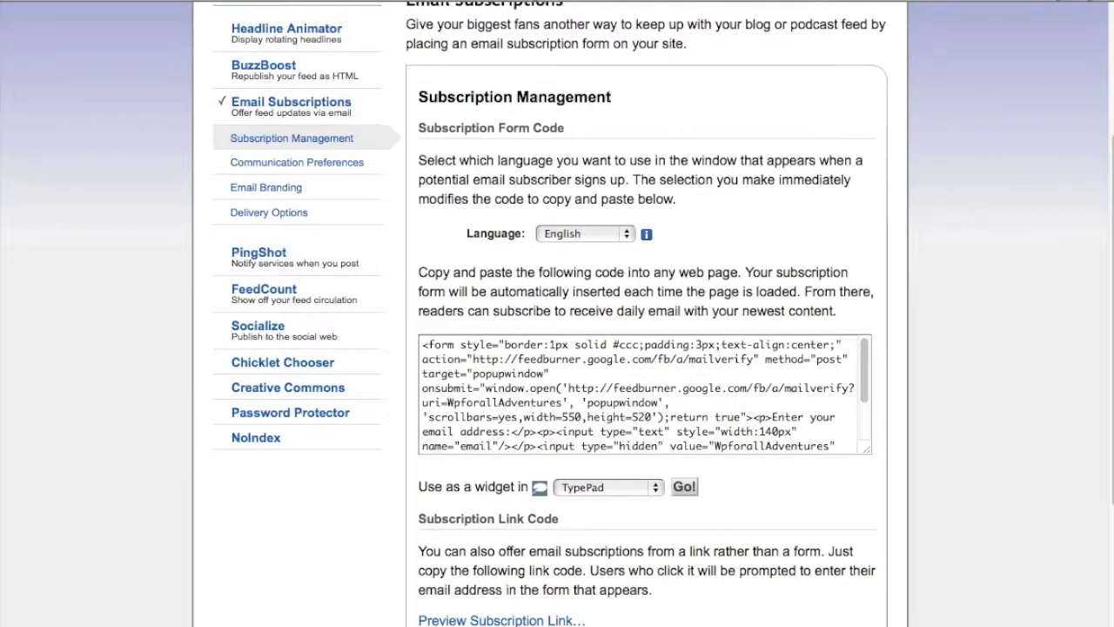